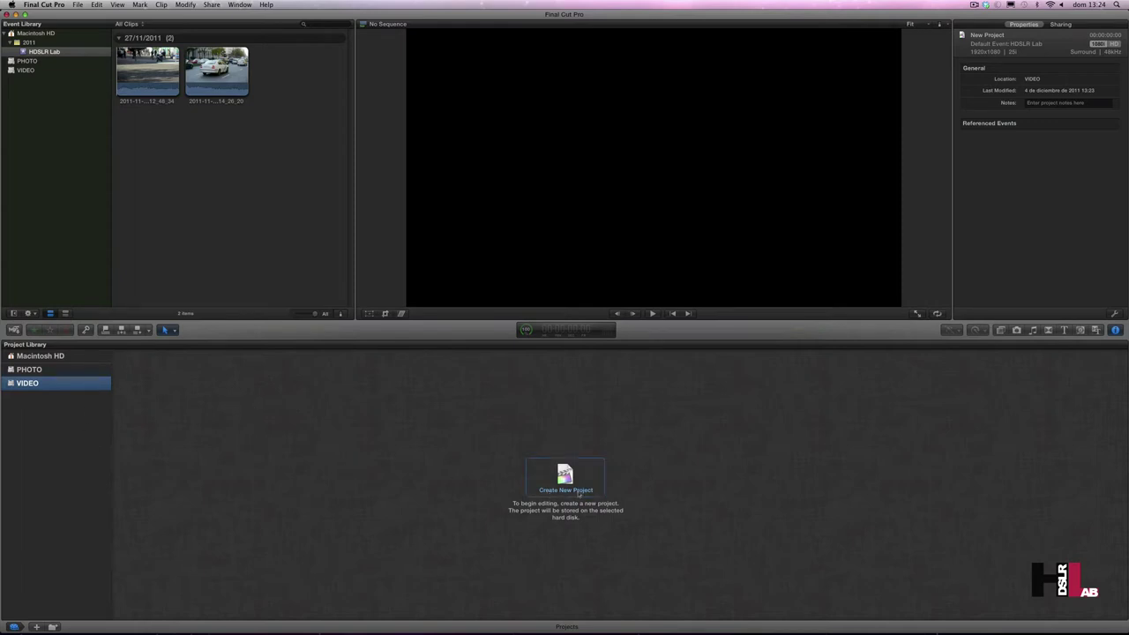
- Check the Macintosh HD and PHOTO drives, then start a VIDEO-drive project named 'Coches'
{"action": "left_click", "coordinate": [51, 357]}
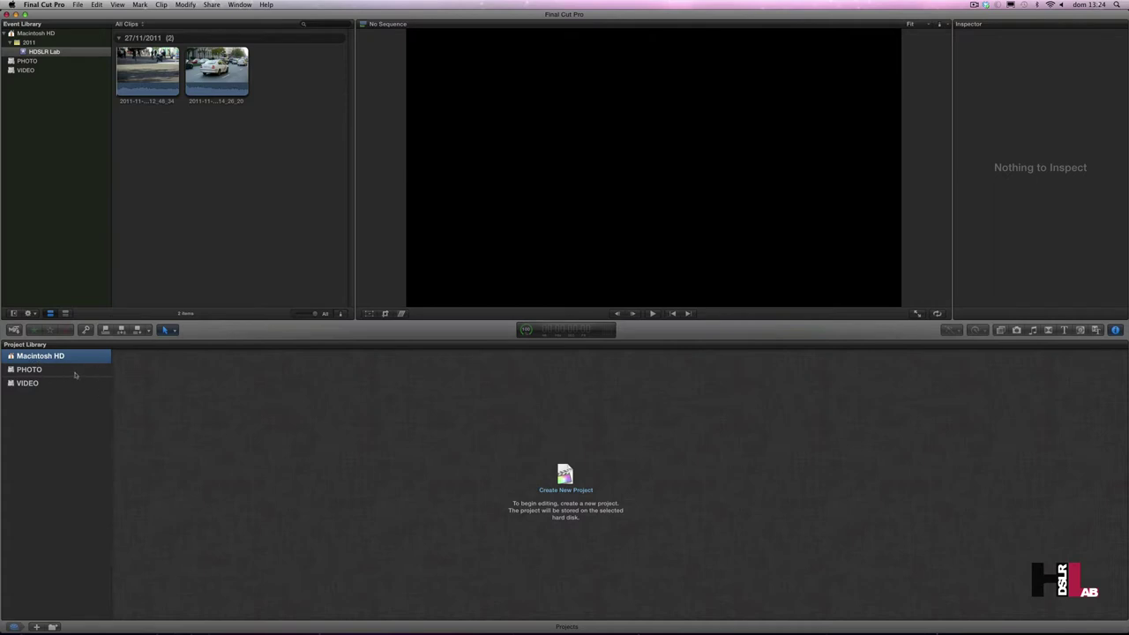
{"action": "left_click", "coordinate": [43, 371]}
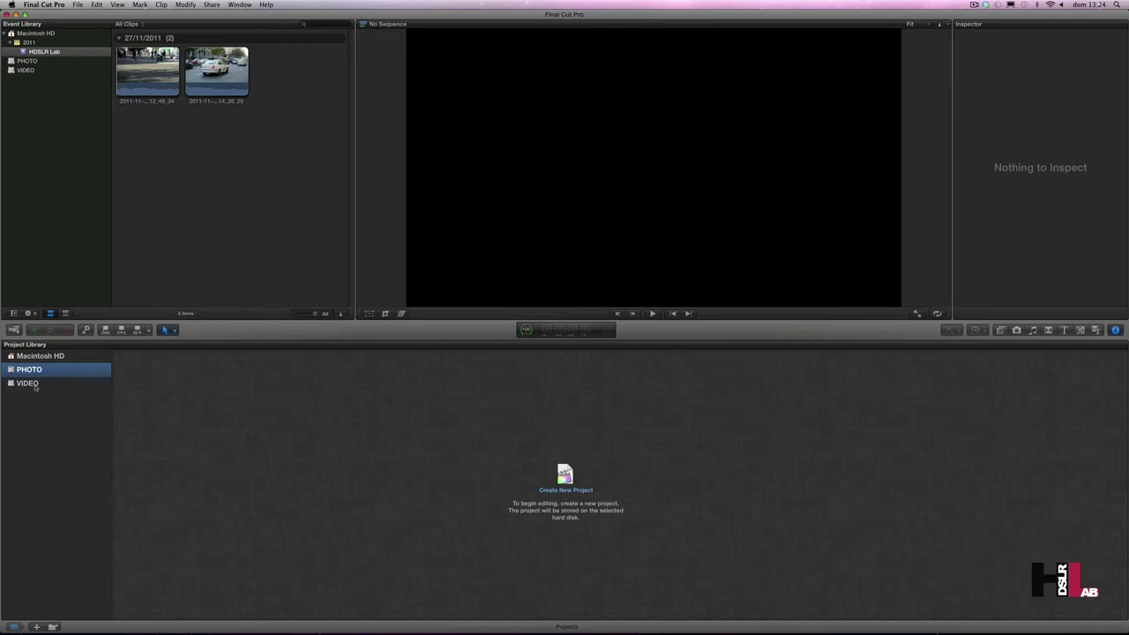
{"action": "left_click", "coordinate": [44, 389]}
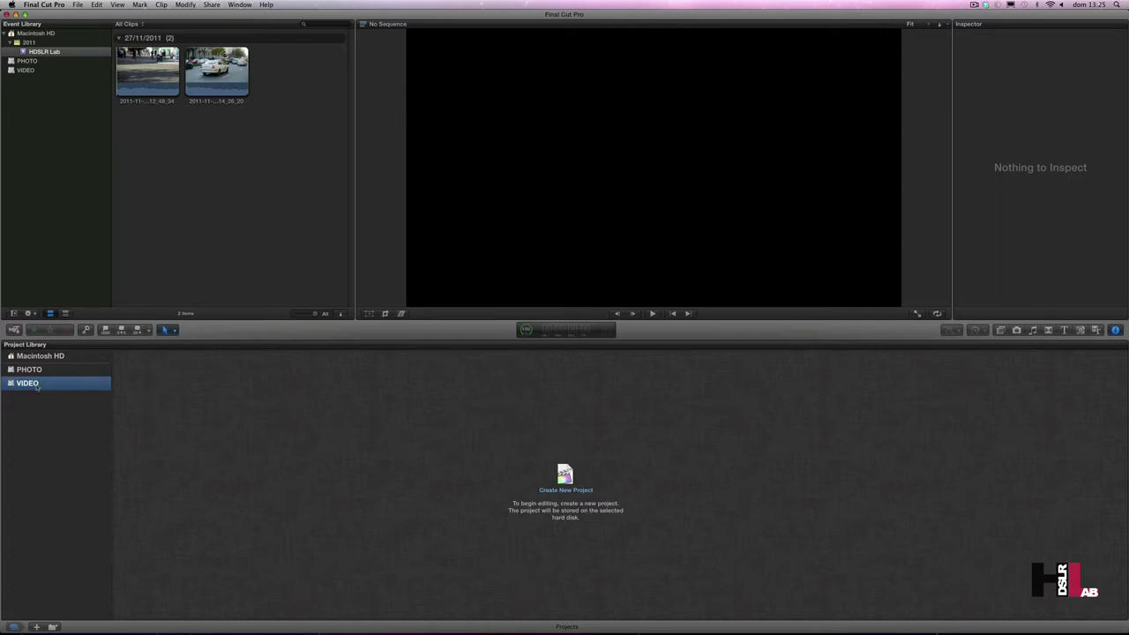
{"action": "left_click", "coordinate": [566, 482]}
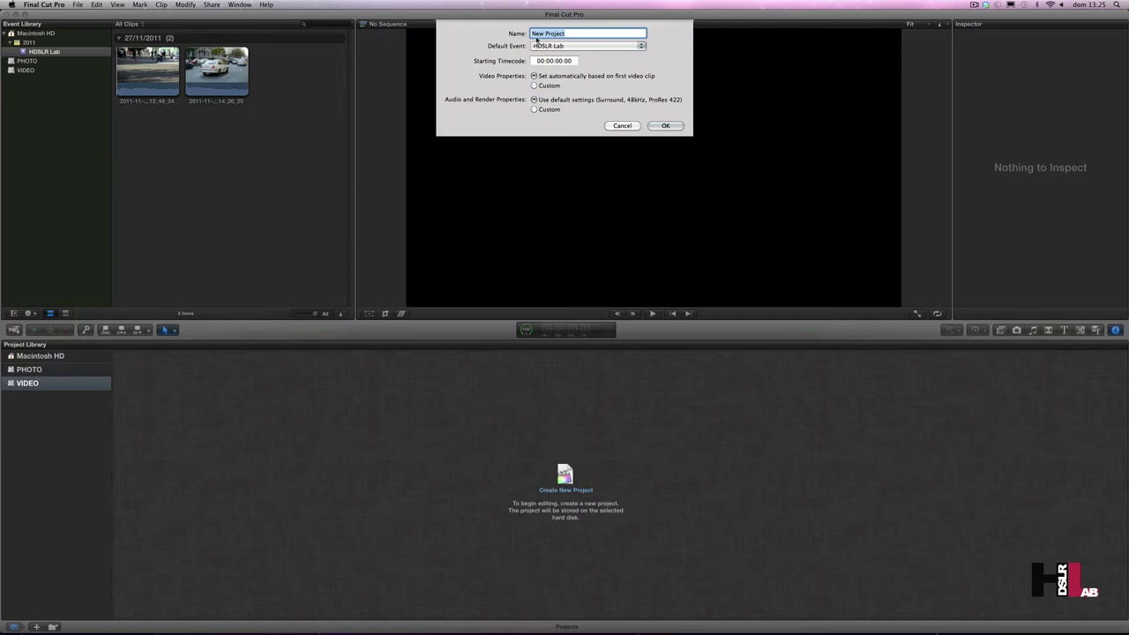
{"action": "type", "text": "Coches"}
{"action": "left_click", "coordinate": [534, 87]}
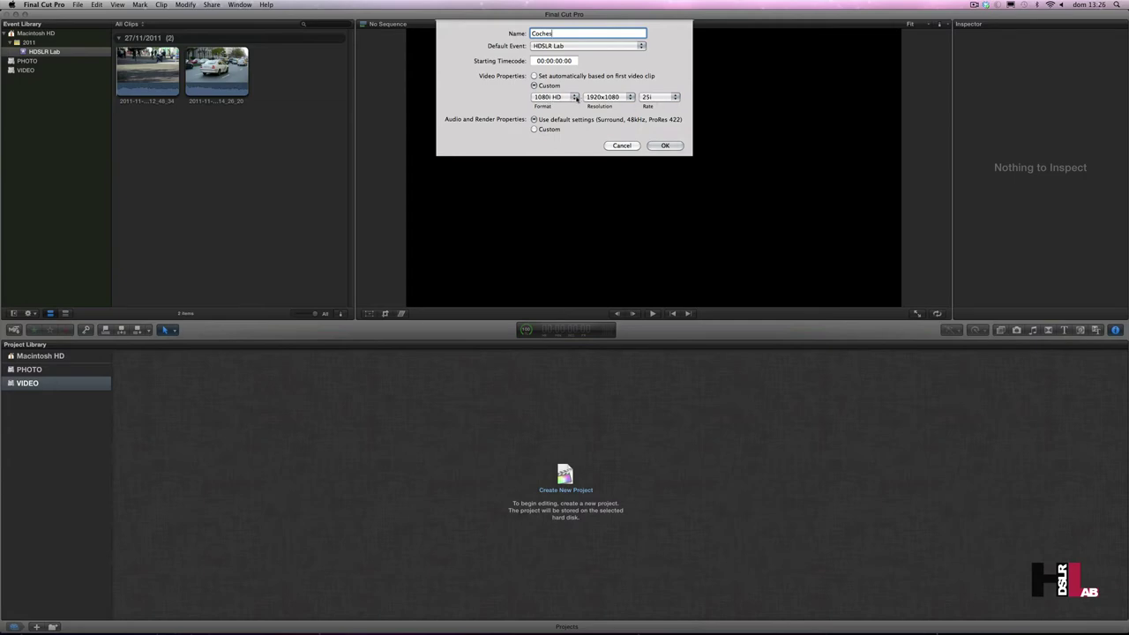
{"action": "left_click", "coordinate": [575, 98]}
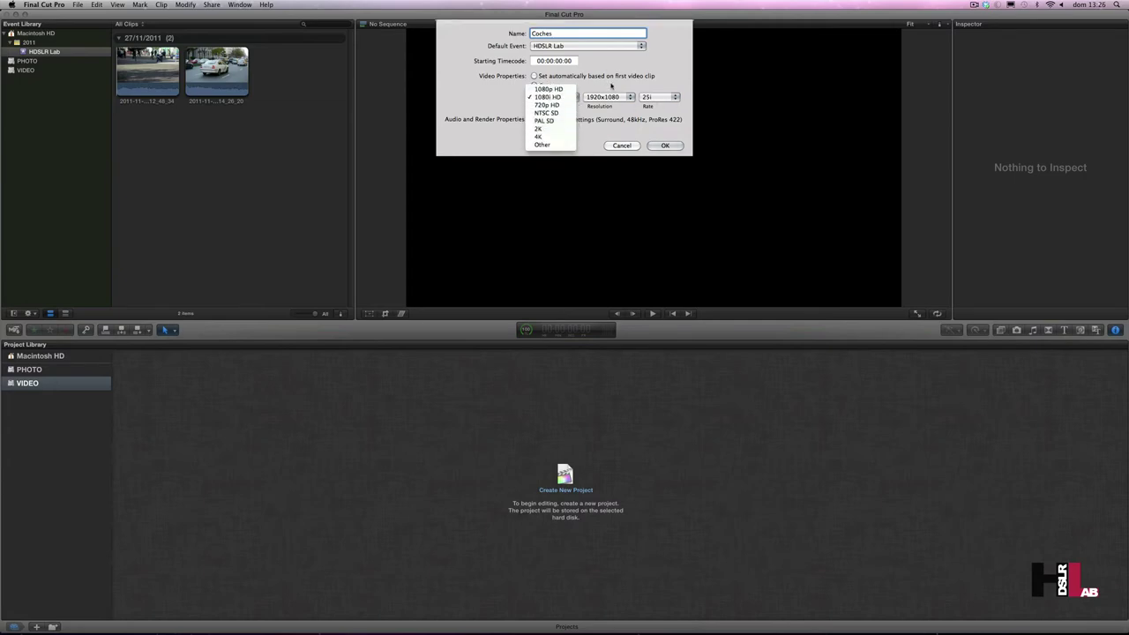
{"action": "left_click", "coordinate": [582, 94]}
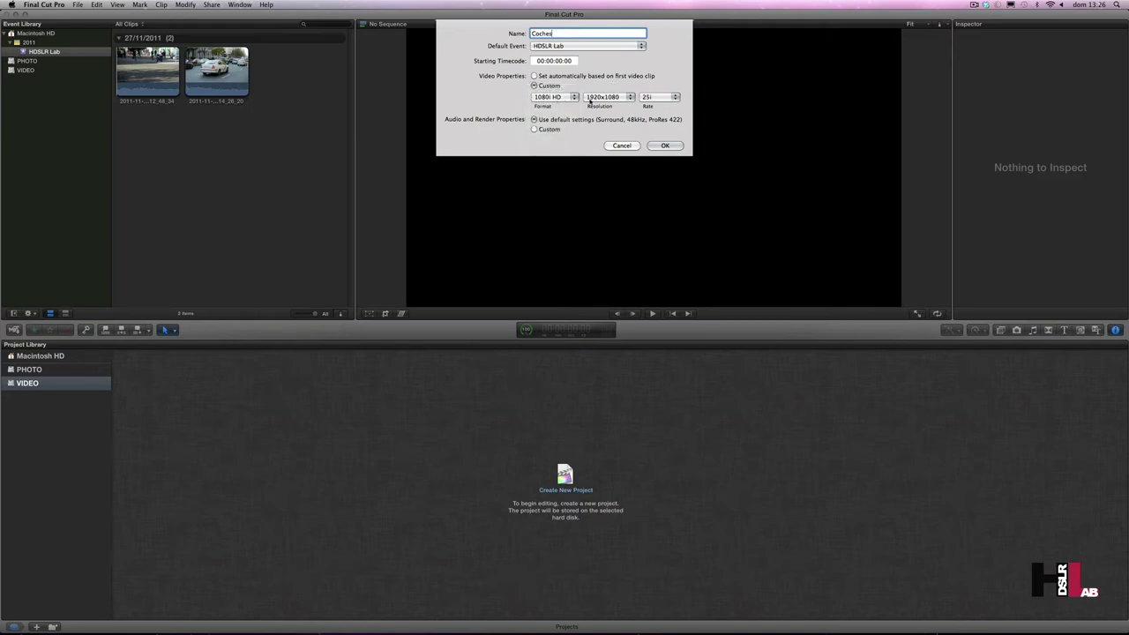
{"action": "left_click", "coordinate": [589, 78]}
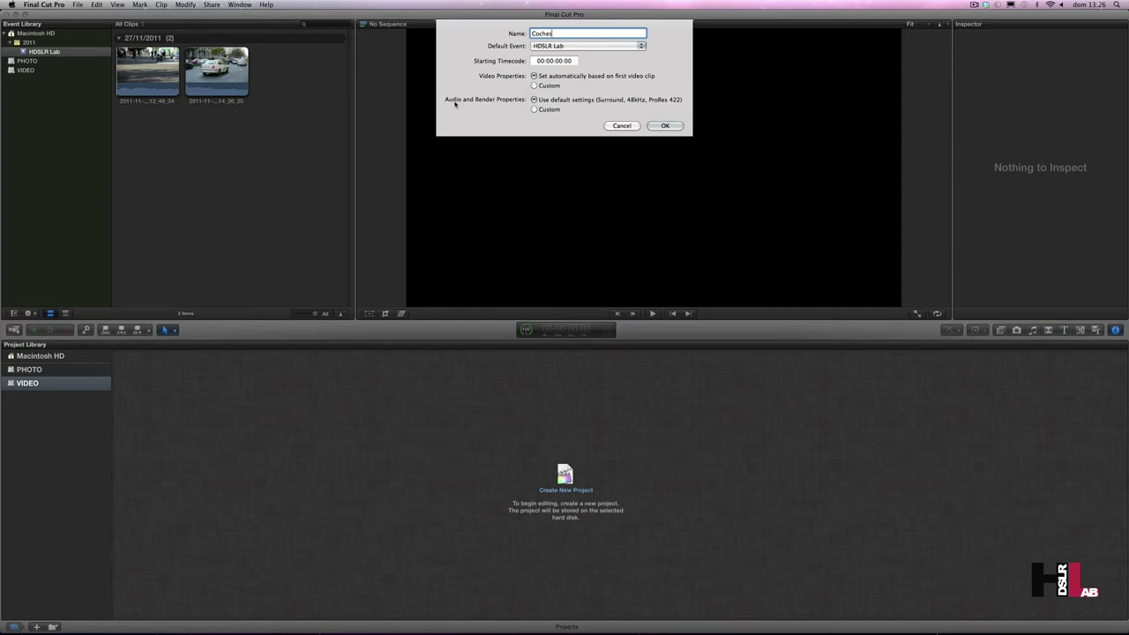
{"action": "left_click", "coordinate": [534, 109]}
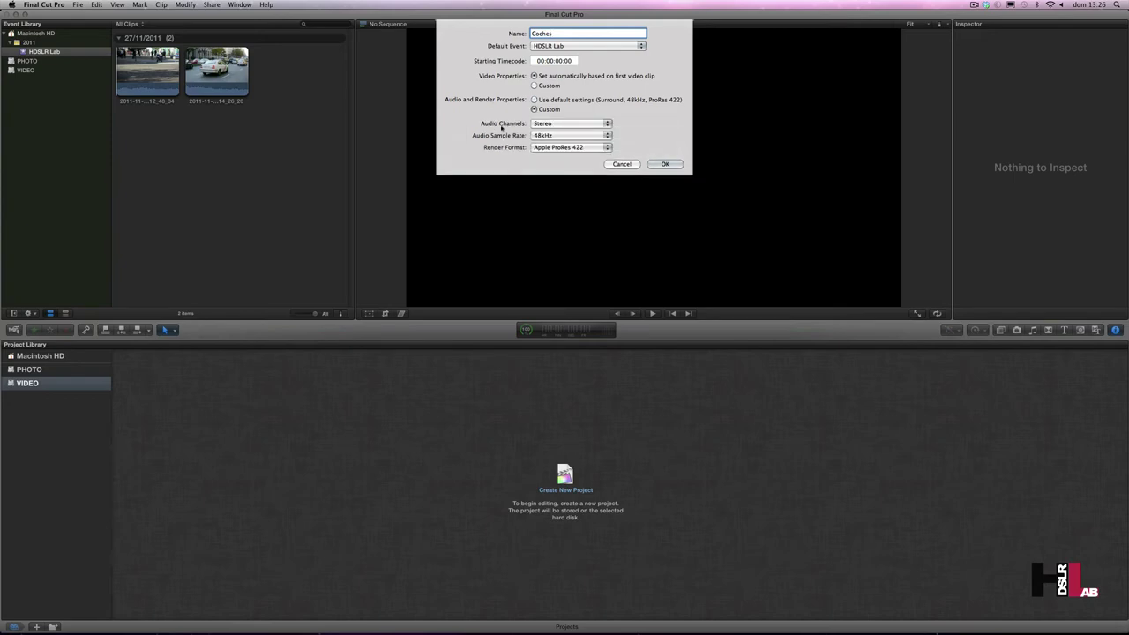
{"action": "left_click", "coordinate": [607, 124]}
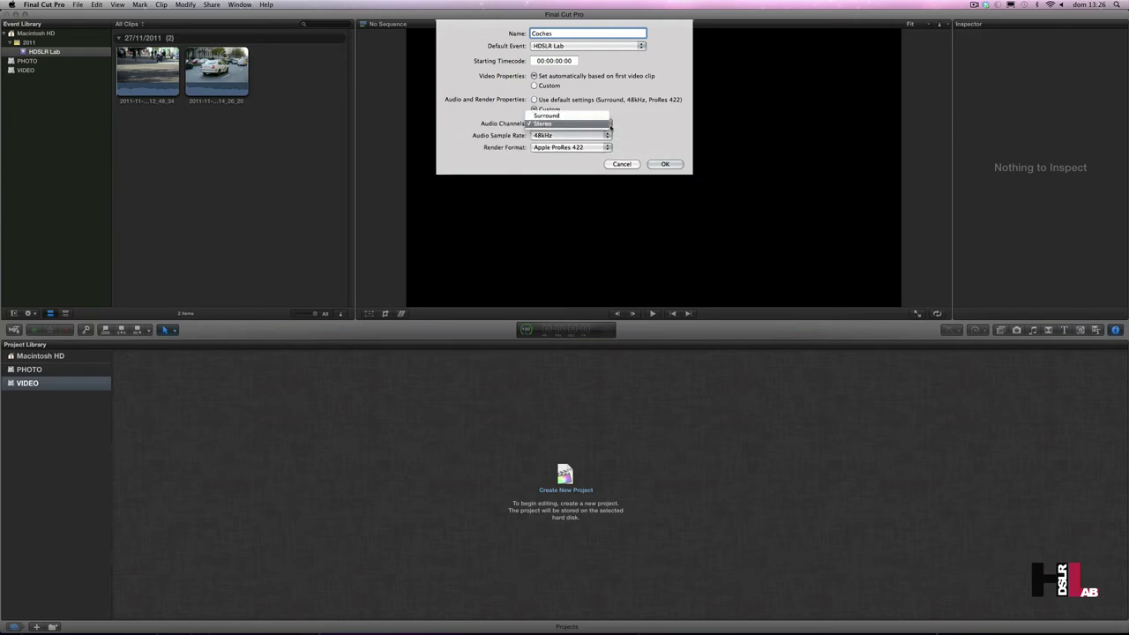
{"action": "left_click", "coordinate": [610, 124]}
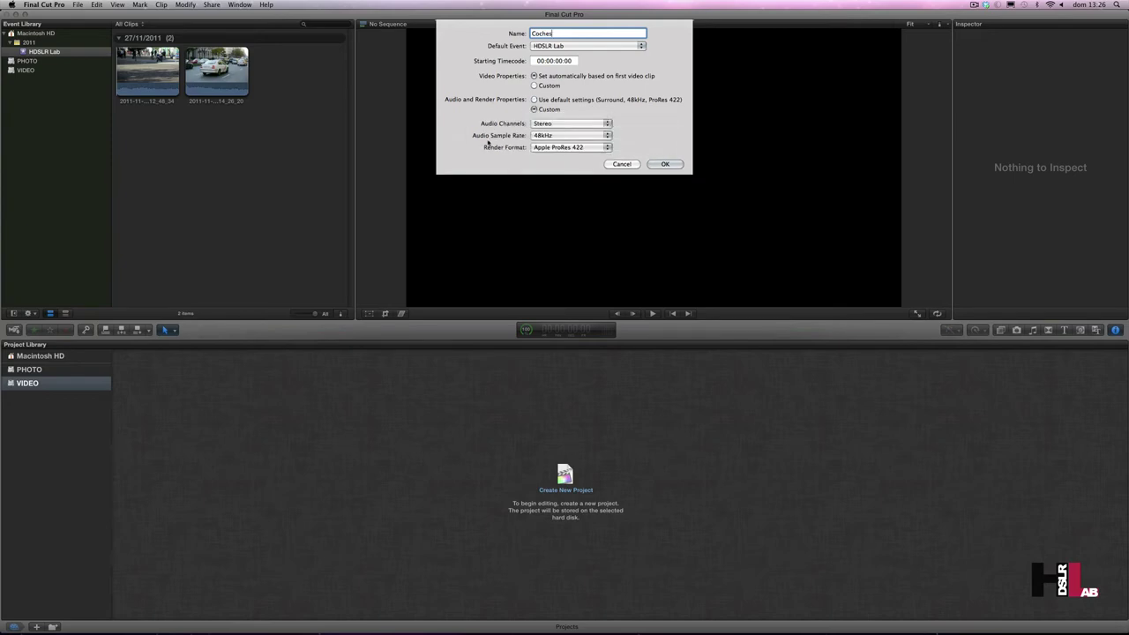
{"action": "left_click", "coordinate": [563, 136]}
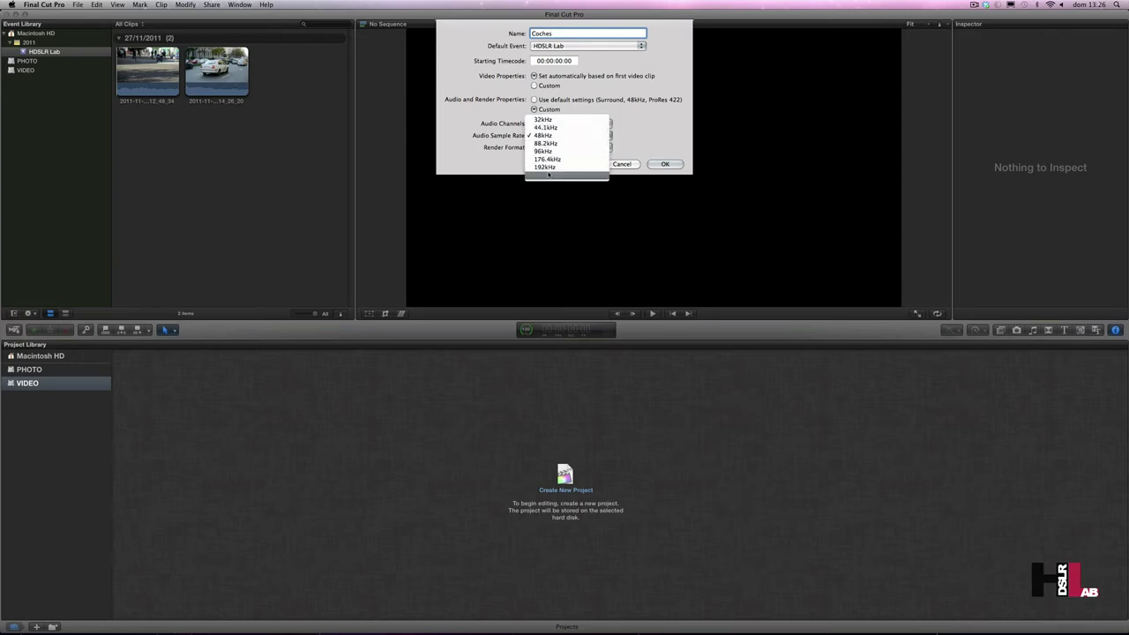
{"action": "left_click", "coordinate": [536, 136]}
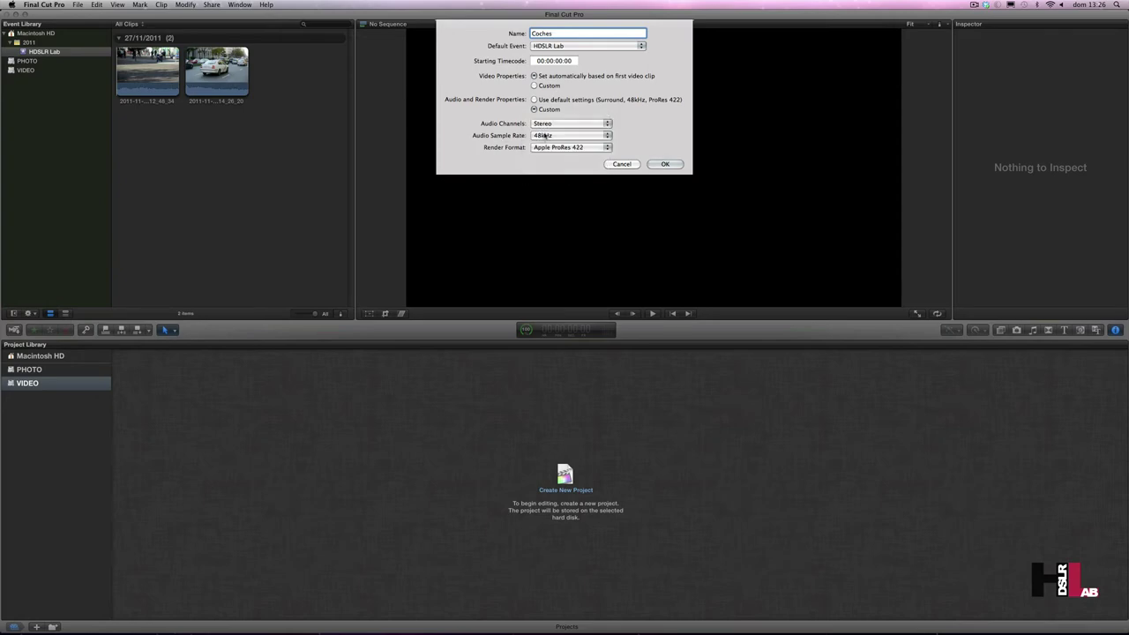
{"action": "left_click", "coordinate": [607, 149]}
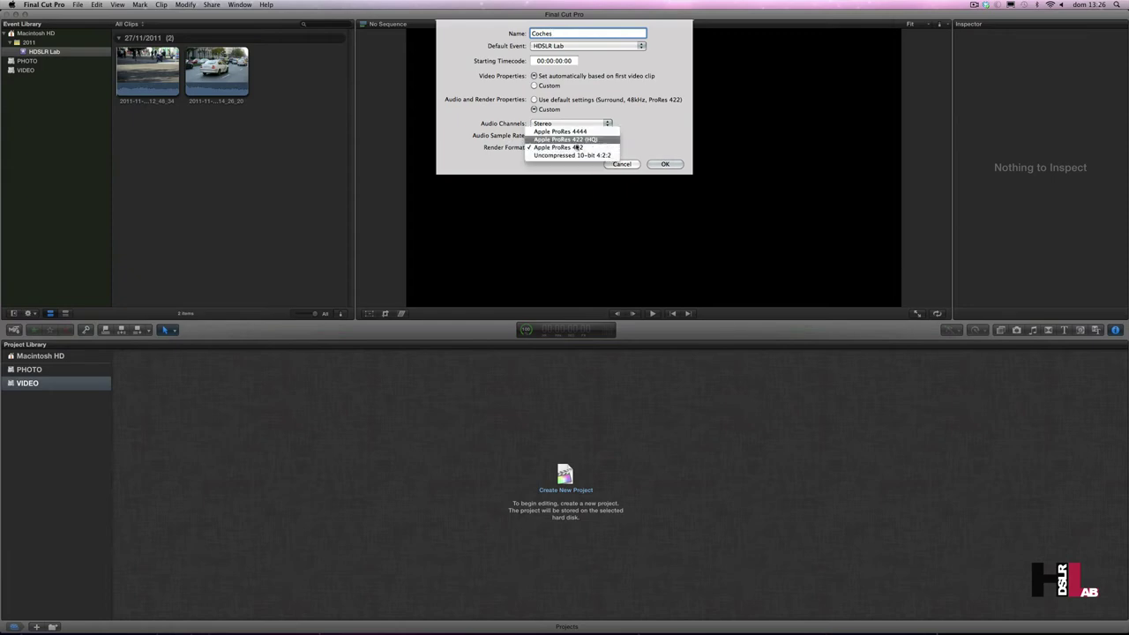
{"action": "left_click", "coordinate": [590, 148]}
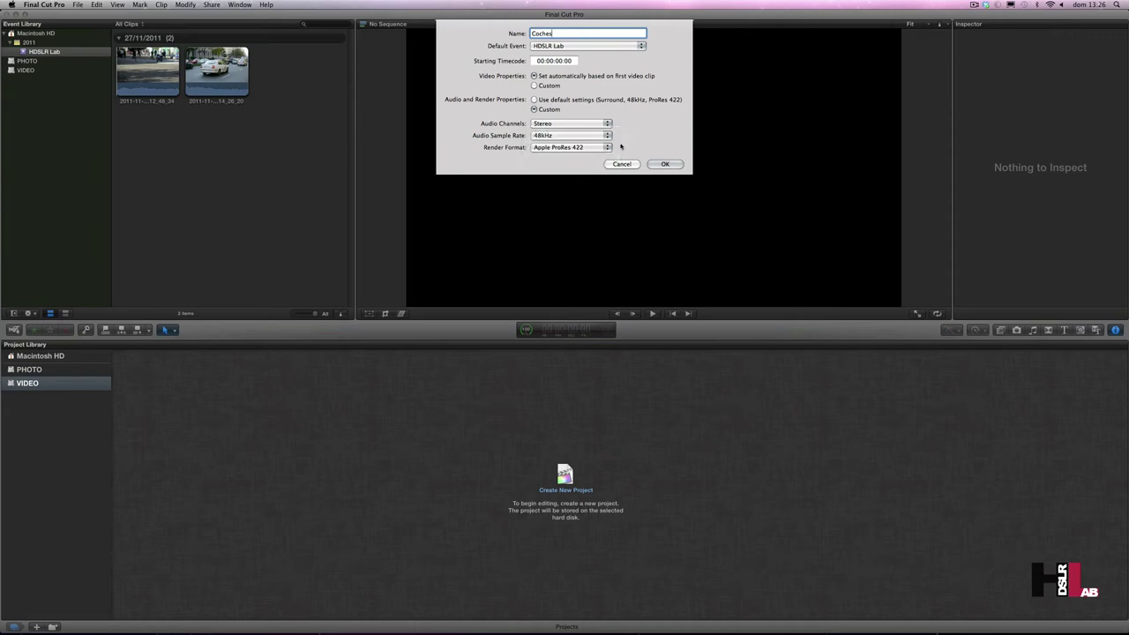
{"action": "left_click", "coordinate": [533, 101]}
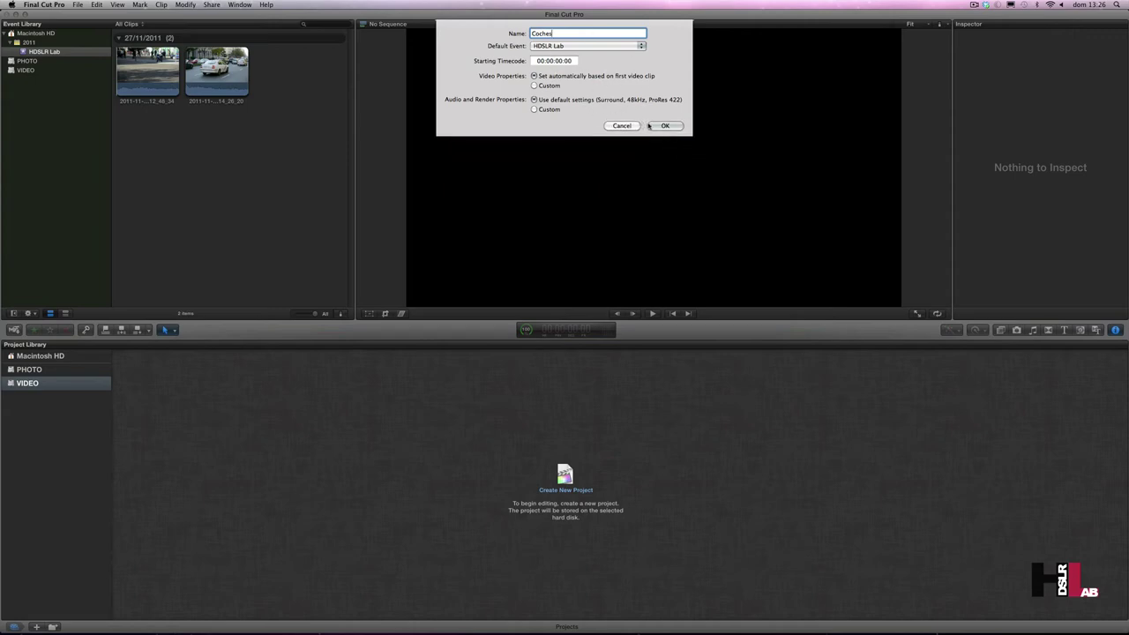
- Confirm the Coches project and open its empty 1080i 25i timeline from the Project Library
{"action": "left_click", "coordinate": [662, 127]}
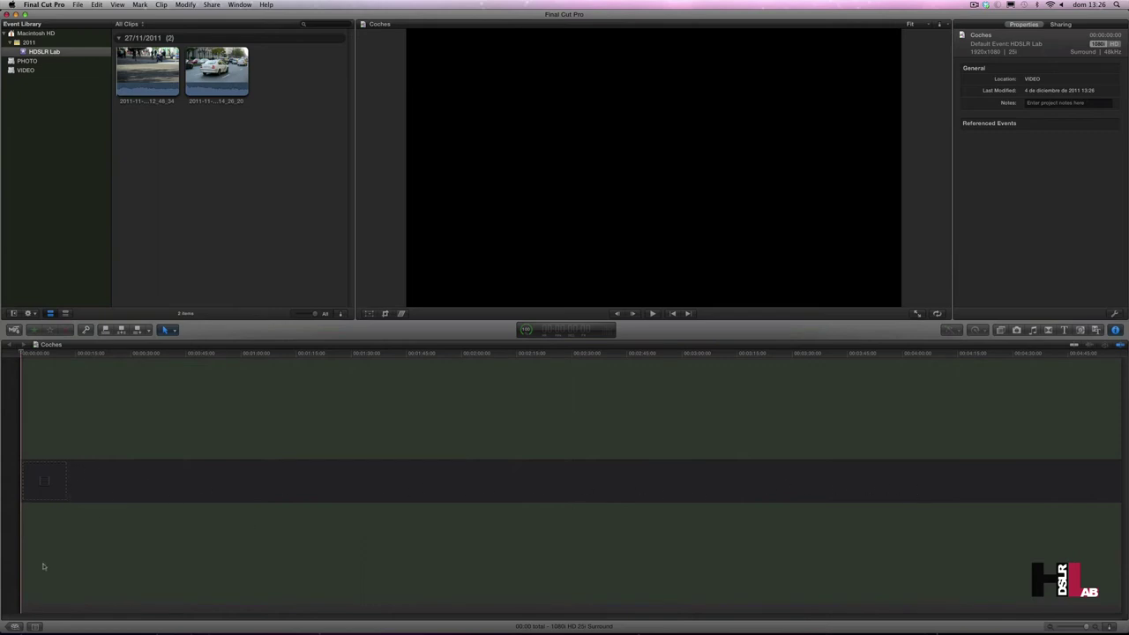
{"action": "left_click", "coordinate": [14, 627]}
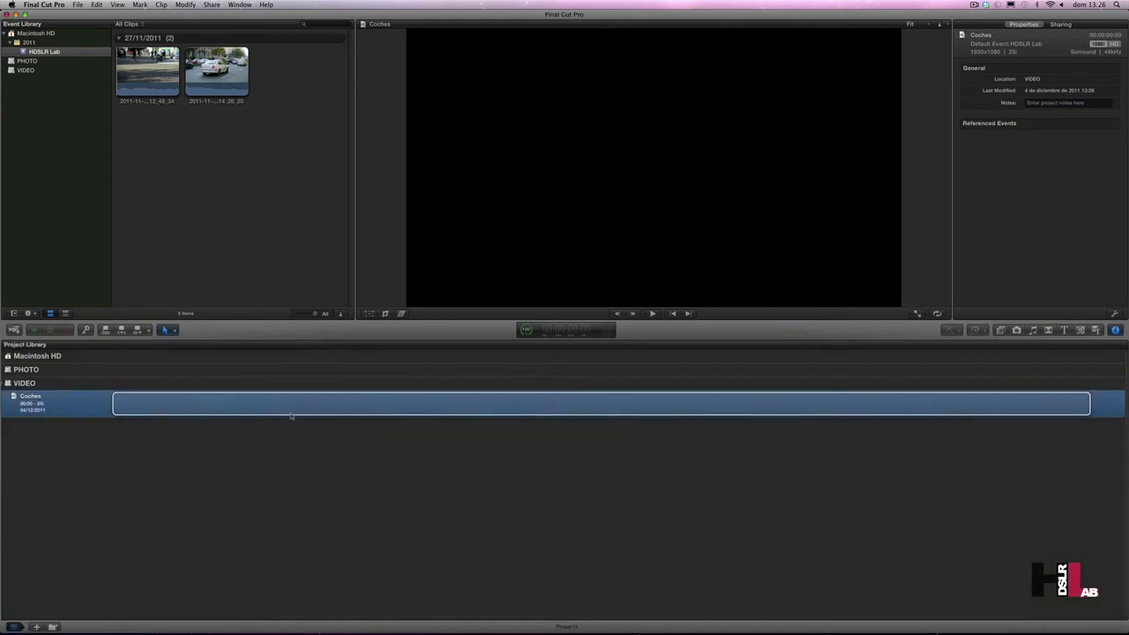
{"action": "double_click", "coordinate": [290, 404]}
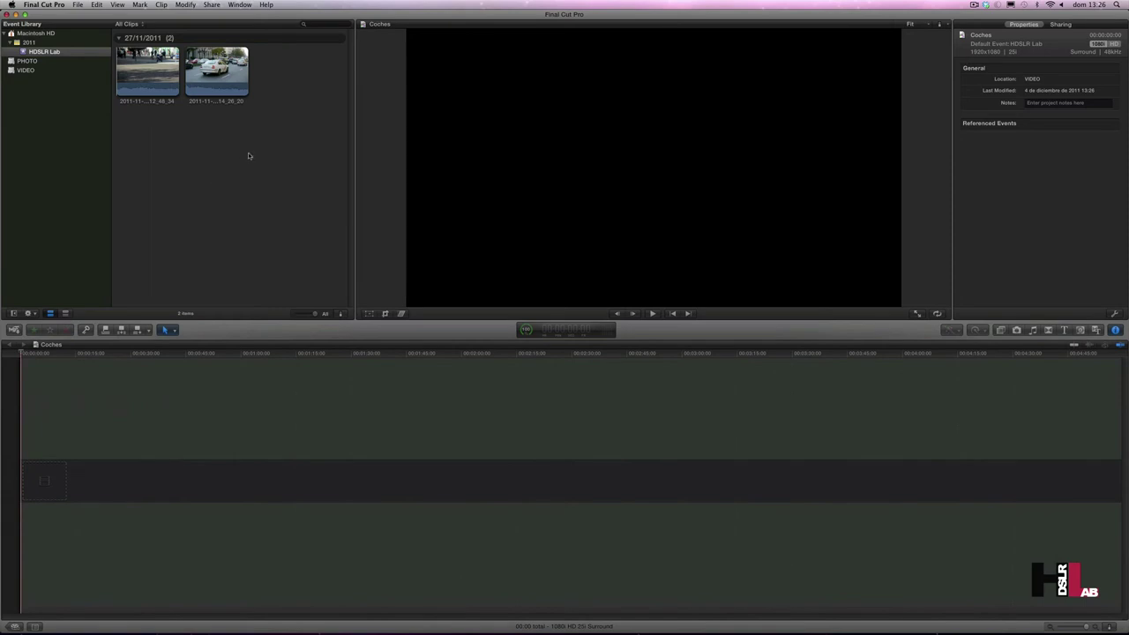
{"action": "left_click", "coordinate": [146, 67]}
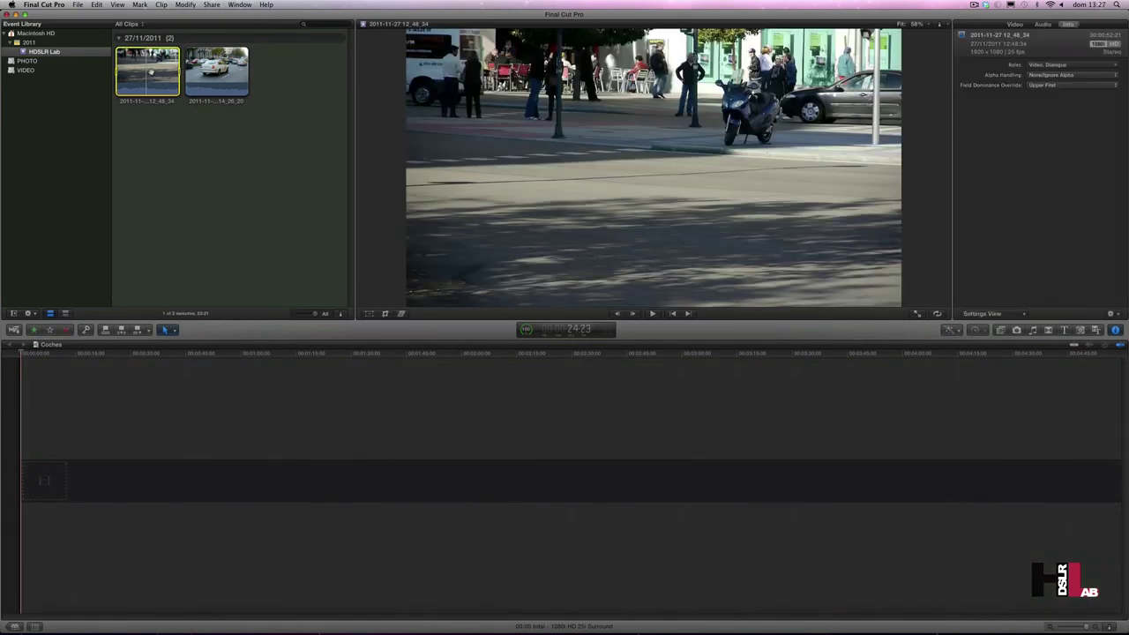
{"action": "key", "text": "Down"}
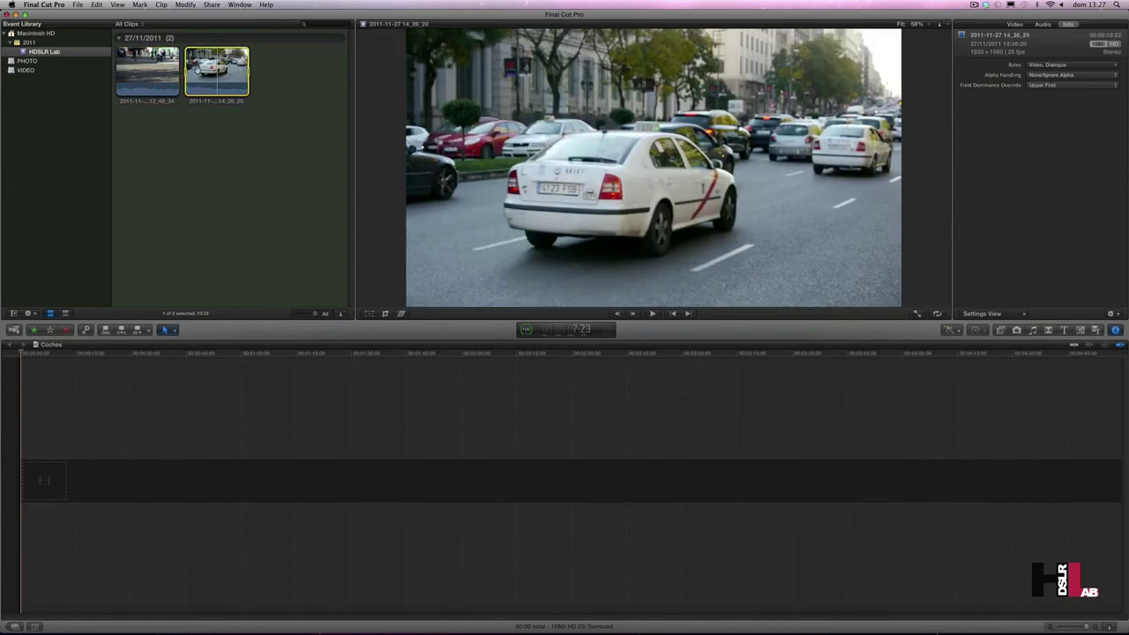
{"action": "left_click", "coordinate": [145, 78]}
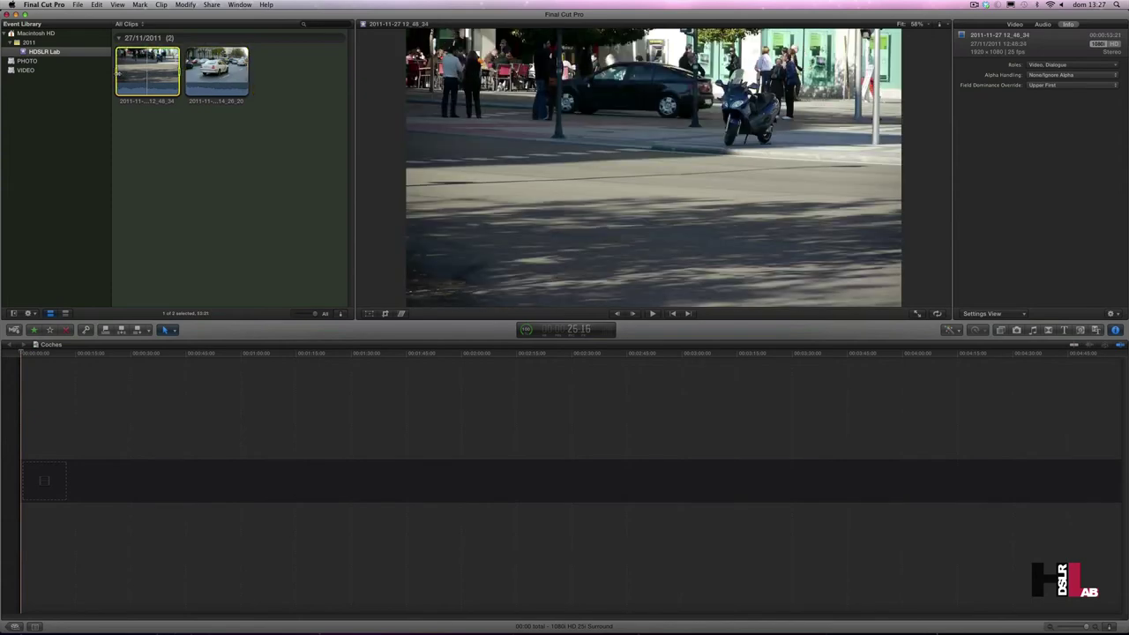
{"action": "left_click", "coordinate": [653, 314]}
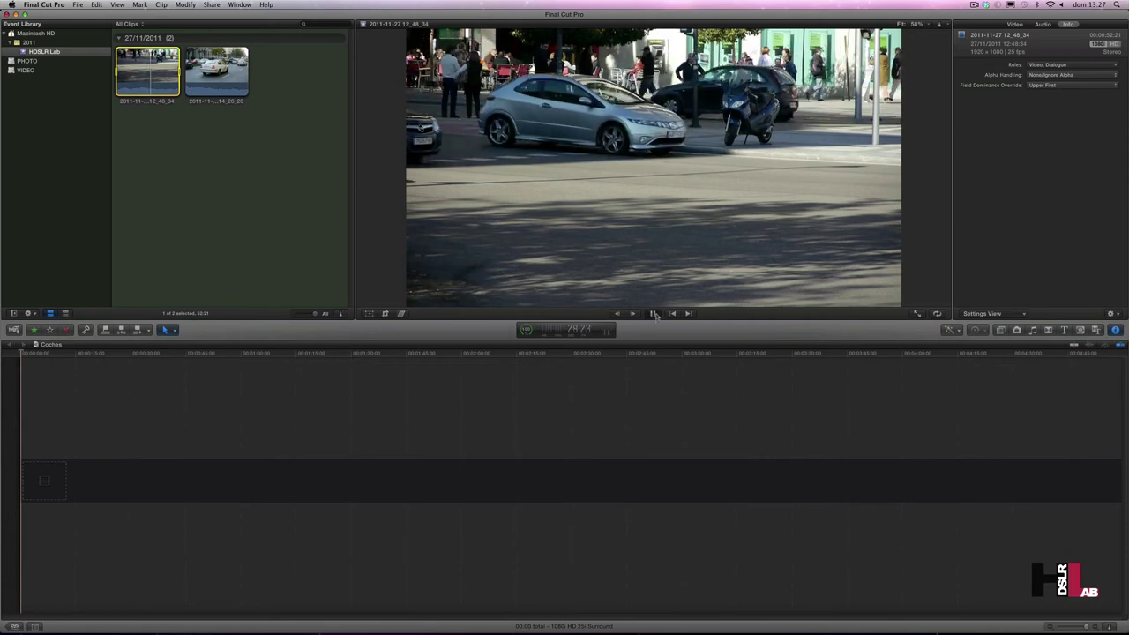
{"action": "key", "text": "space"}
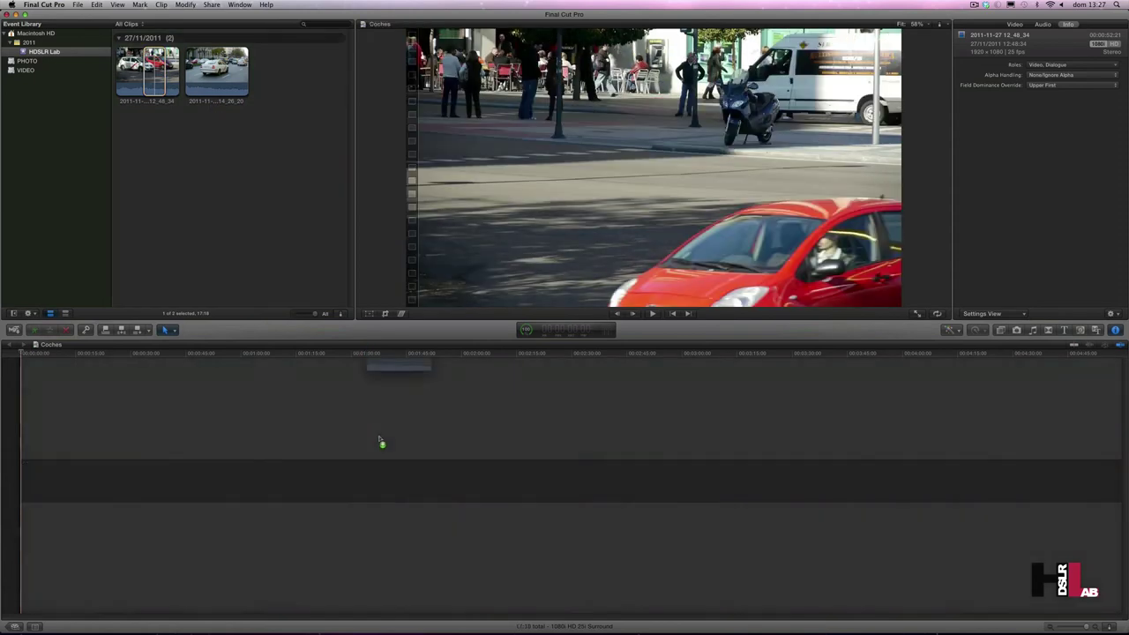
- Drop the 17:18 range of the 12_48_34 clip at the timeline start and scrub through it
{"action": "mouse_move", "coordinate": [369, 357]}
{"action": "left_mouse_down"}
{"action": "mouse_move", "coordinate": [227, 485]}
{"action": "mouse_move", "coordinate": [798, 487]}
{"action": "left_mouse_up"}
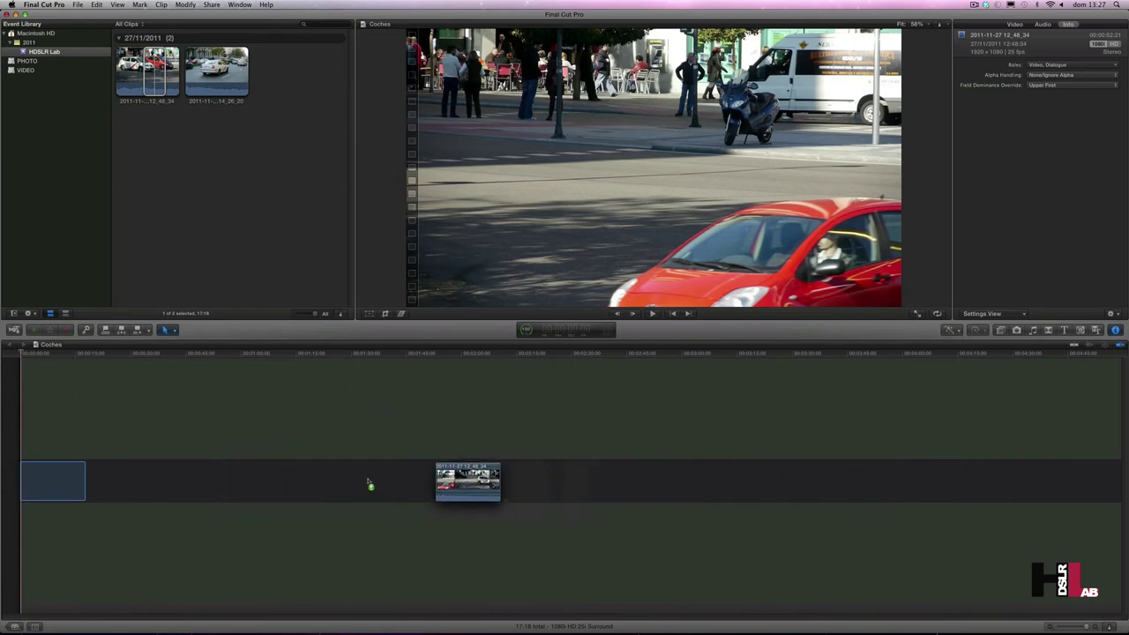
{"action": "mouse_move", "coordinate": [800, 488]}
{"action": "left_mouse_down"}
{"action": "mouse_move", "coordinate": [830, 487]}
{"action": "mouse_move", "coordinate": [873, 521]}
{"action": "left_mouse_up"}
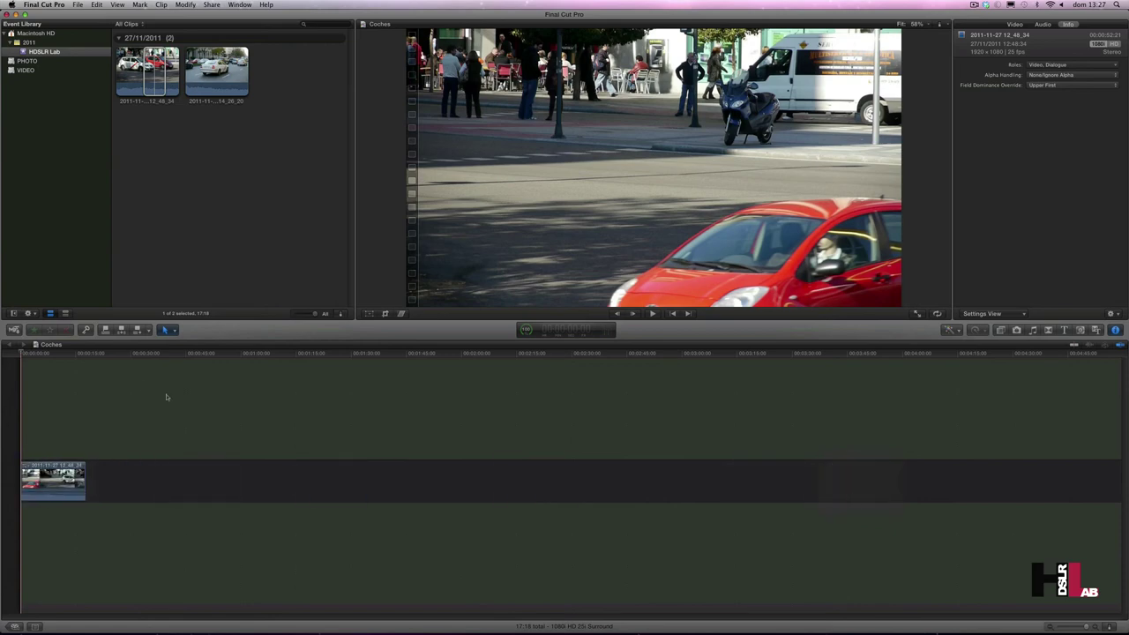
{"action": "left_click", "coordinate": [128, 353]}
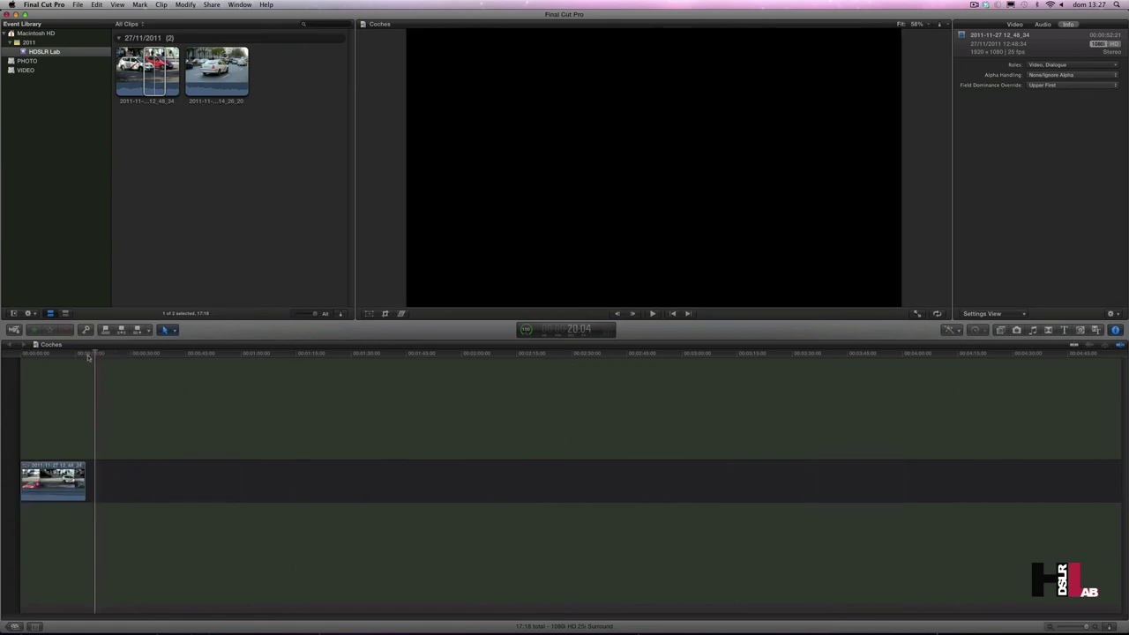
{"action": "mouse_move", "coordinate": [88, 356]}
{"action": "left_mouse_down"}
{"action": "mouse_move", "coordinate": [26, 364]}
{"action": "mouse_move", "coordinate": [47, 363]}
{"action": "left_mouse_up"}
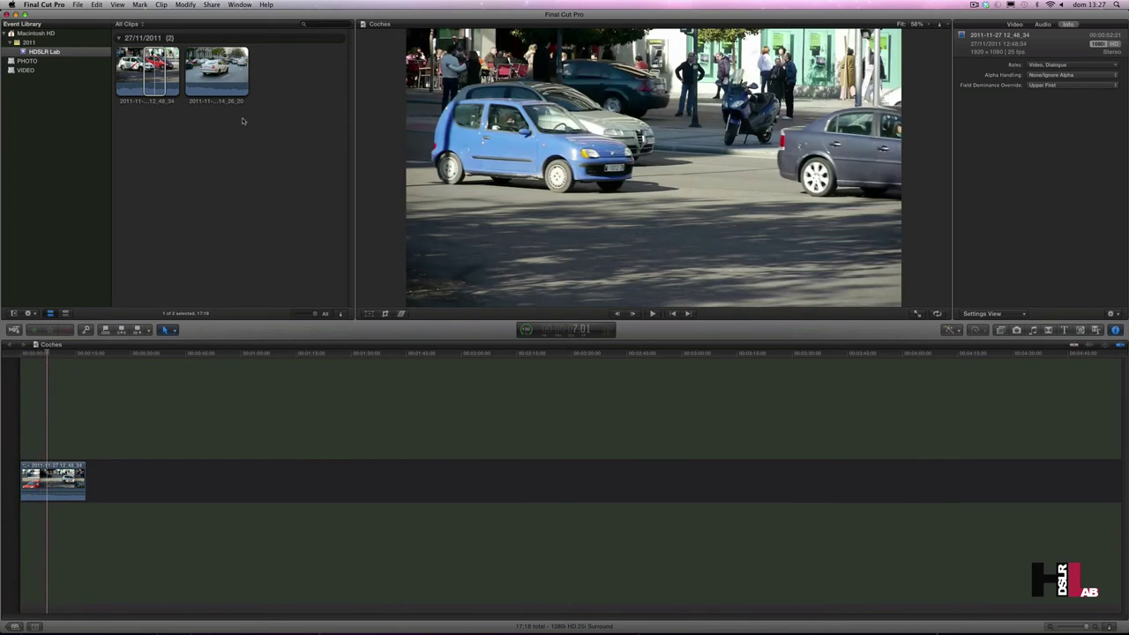
- Place the 14_26_20 clip right after the first clip, totalling 33:15, and scrub to review
{"action": "left_click", "coordinate": [212, 78]}
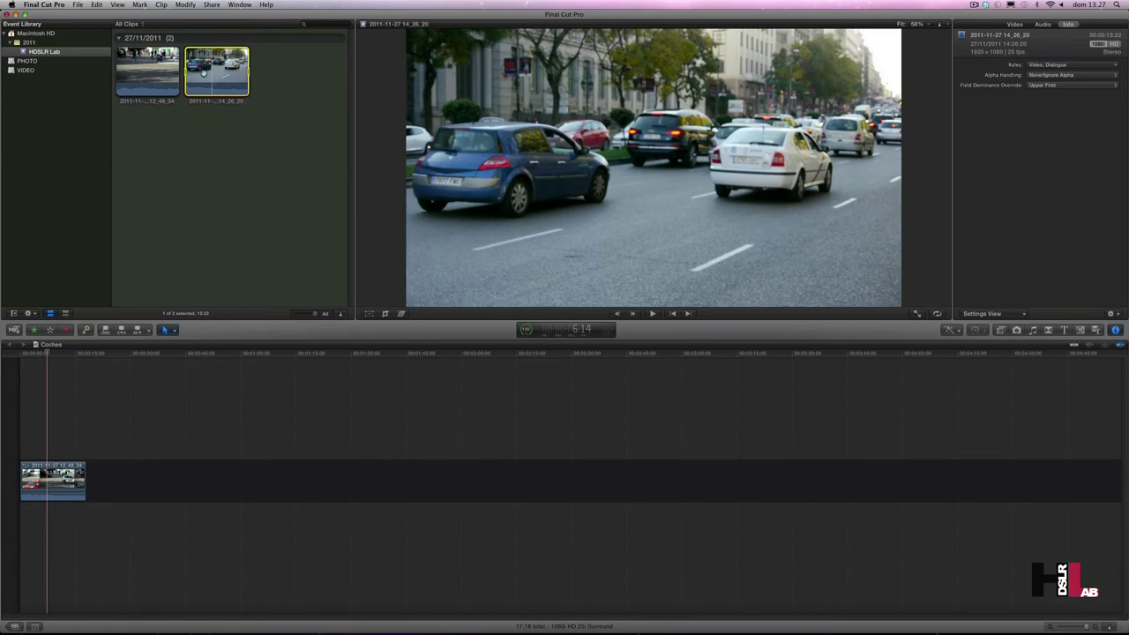
{"action": "mouse_move", "coordinate": [404, 274]}
{"action": "left_mouse_down"}
{"action": "mouse_move", "coordinate": [634, 483]}
{"action": "mouse_move", "coordinate": [1009, 479]}
{"action": "left_mouse_up"}
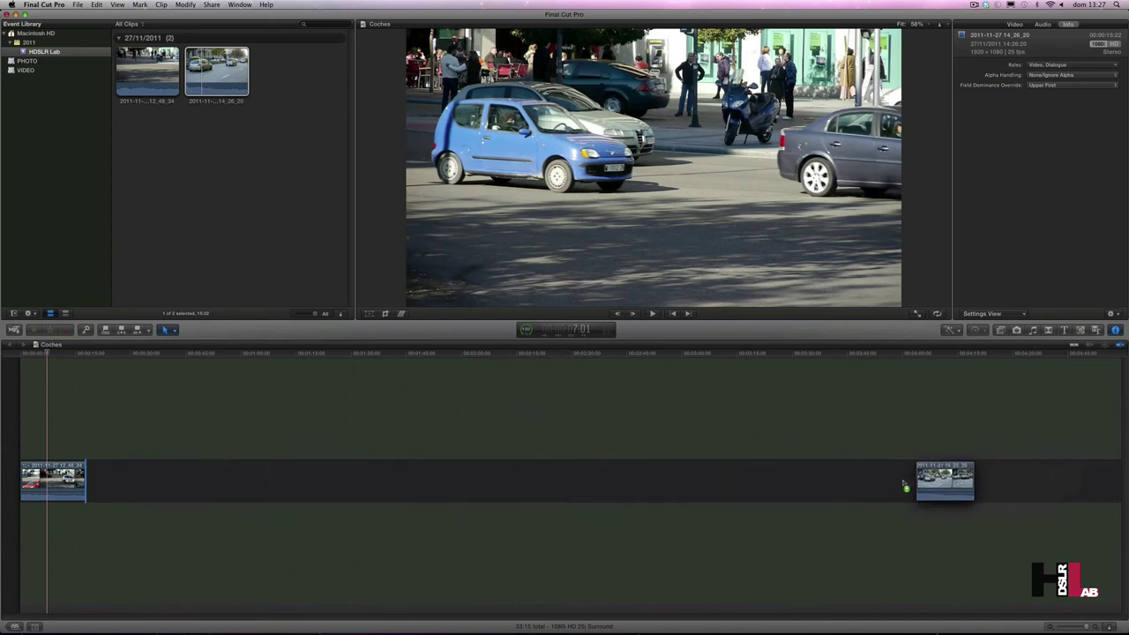
{"action": "left_click_drag", "start_coordinate": [1008, 480], "coordinate": [1014, 483]}
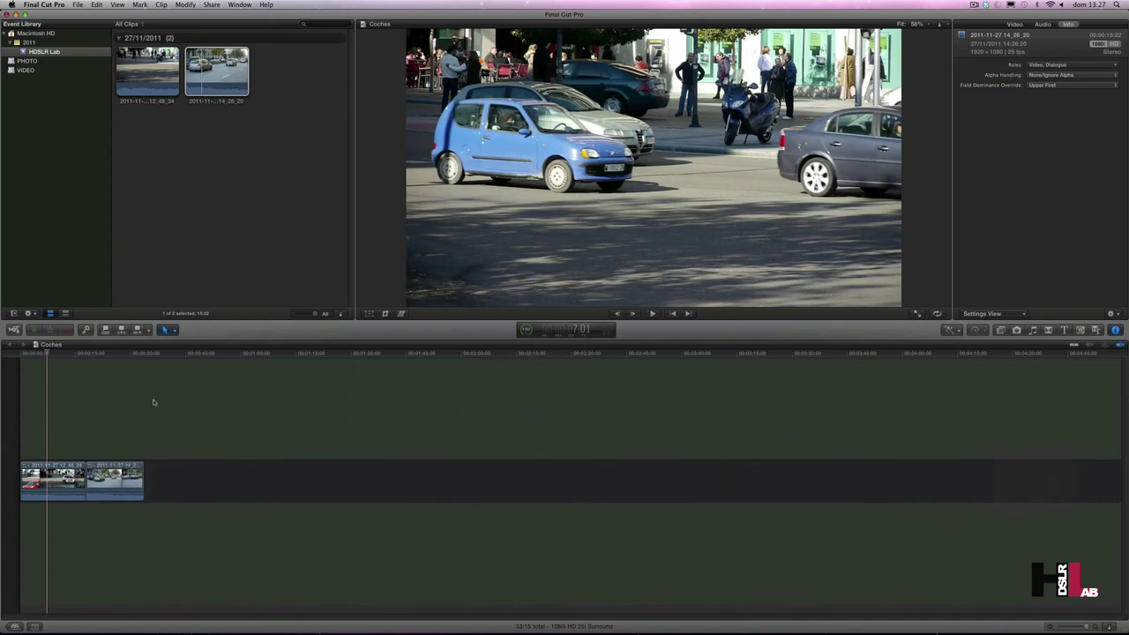
{"action": "mouse_move", "coordinate": [51, 354]}
{"action": "left_mouse_down"}
{"action": "mouse_move", "coordinate": [109, 371]}
{"action": "mouse_move", "coordinate": [98, 371]}
{"action": "mouse_move", "coordinate": [113, 381]}
{"action": "mouse_move", "coordinate": [64, 386]}
{"action": "mouse_move", "coordinate": [111, 398]}
{"action": "left_mouse_up"}
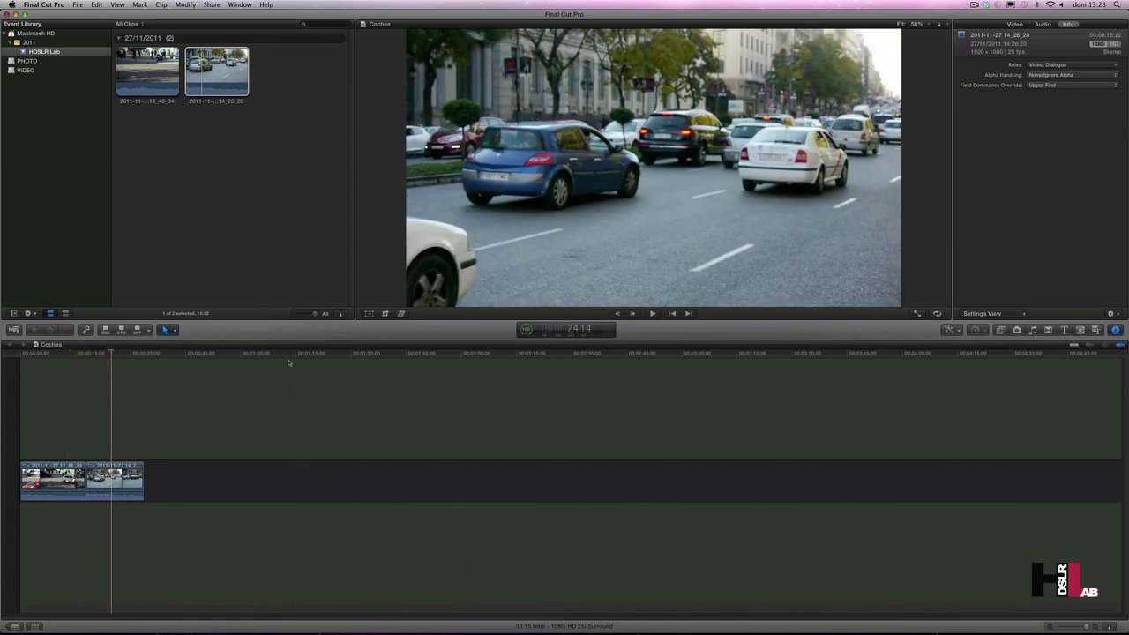
- Mark a portion of the 12_48_34 clip and insert it between the two timeline clips, totalling 45:19
{"action": "left_click", "coordinate": [152, 77]}
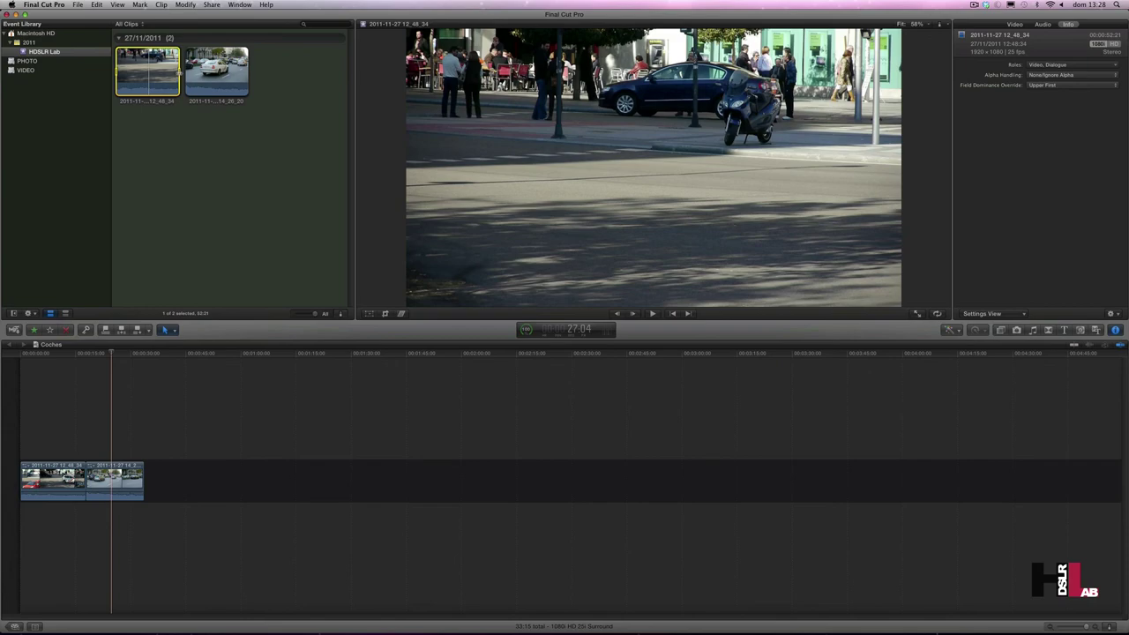
{"action": "left_click_drag", "start_coordinate": [179, 75], "coordinate": [153, 76]}
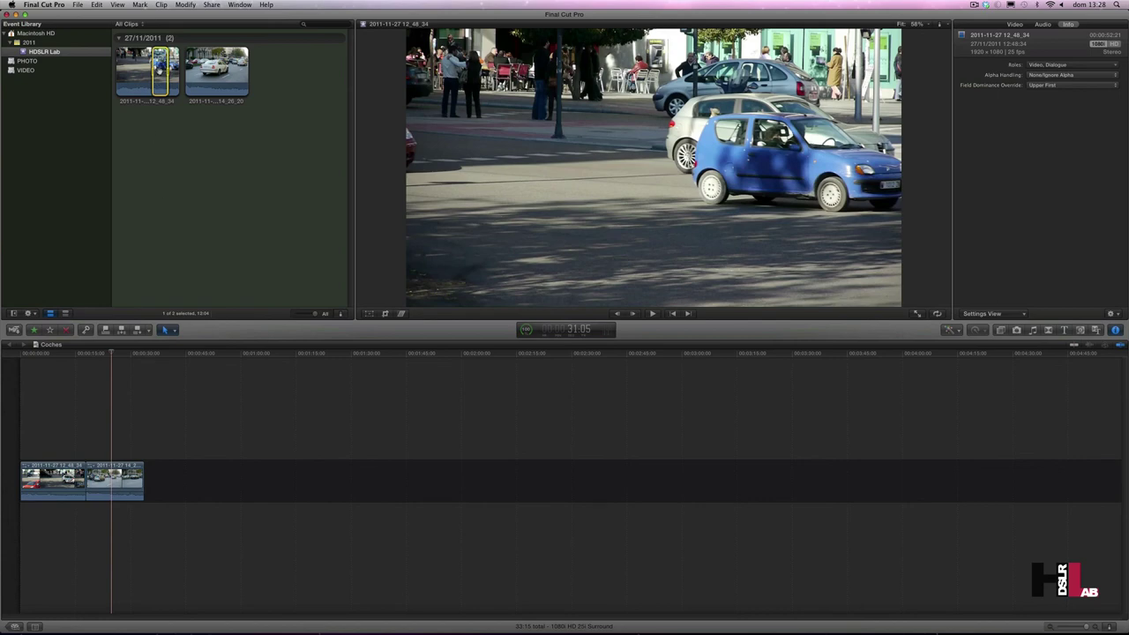
{"action": "left_click_drag", "start_coordinate": [160, 69], "coordinate": [178, 78]}
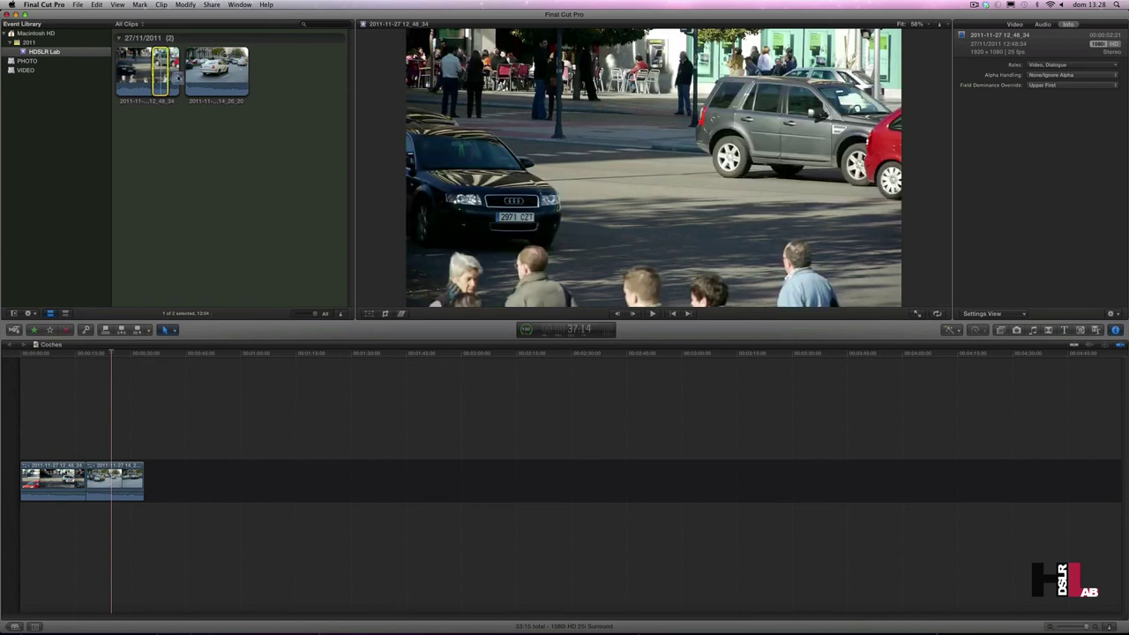
{"action": "mouse_move", "coordinate": [235, 332]}
{"action": "left_mouse_down"}
{"action": "mouse_move", "coordinate": [324, 492]}
{"action": "mouse_move", "coordinate": [247, 488]}
{"action": "left_mouse_up"}
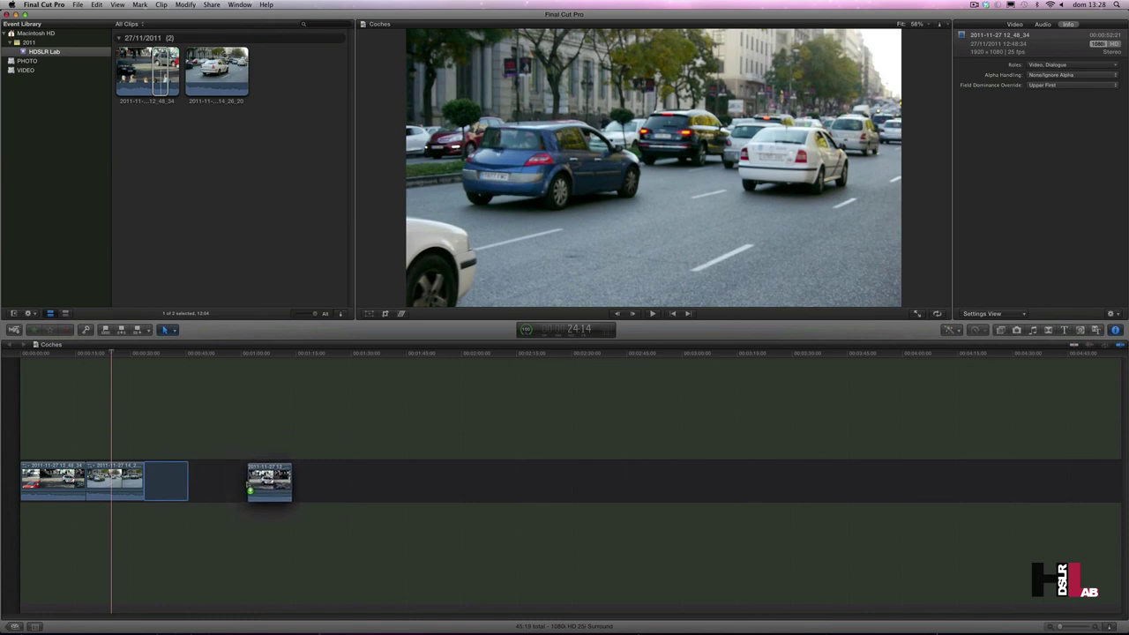
{"action": "mouse_move", "coordinate": [250, 491]}
{"action": "left_mouse_down"}
{"action": "mouse_move", "coordinate": [85, 474]}
{"action": "mouse_move", "coordinate": [93, 494]}
{"action": "left_mouse_up"}
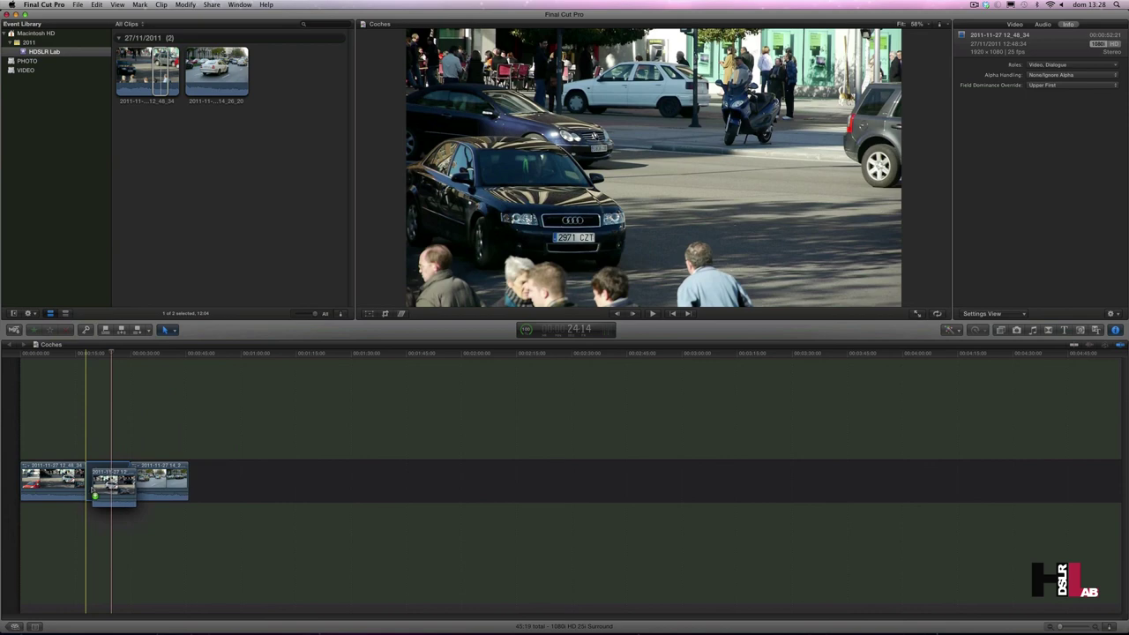
{"action": "left_click_drag", "start_coordinate": [95, 496], "coordinate": [94, 495]}
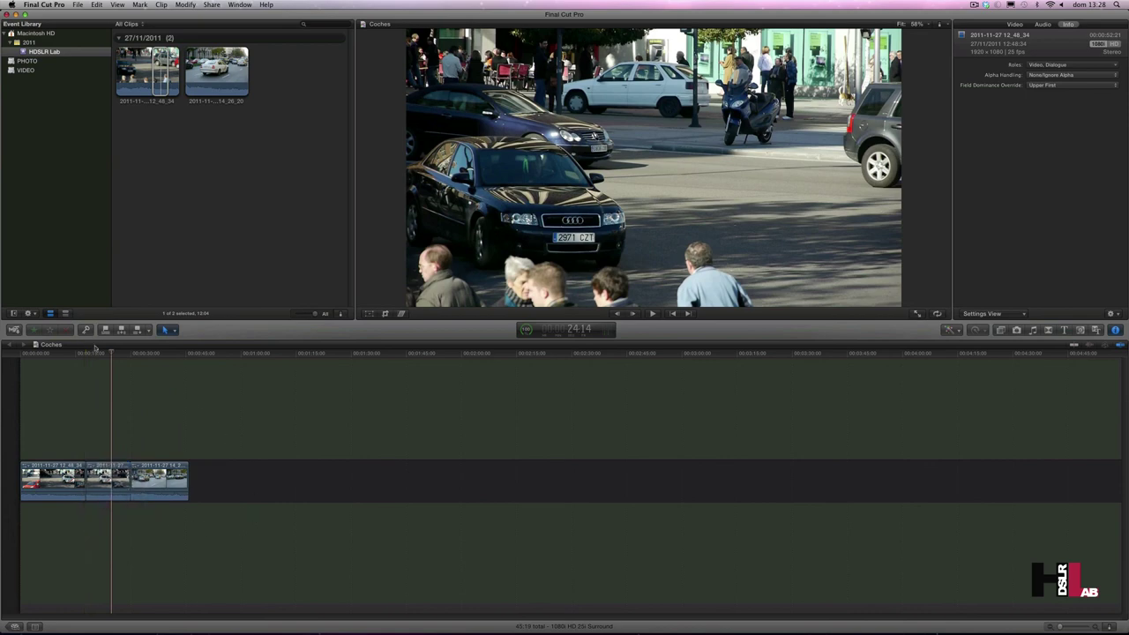
{"action": "mouse_move", "coordinate": [113, 354]}
{"action": "left_mouse_down"}
{"action": "mouse_move", "coordinate": [101, 362]}
{"action": "mouse_move", "coordinate": [126, 374]}
{"action": "left_mouse_up"}
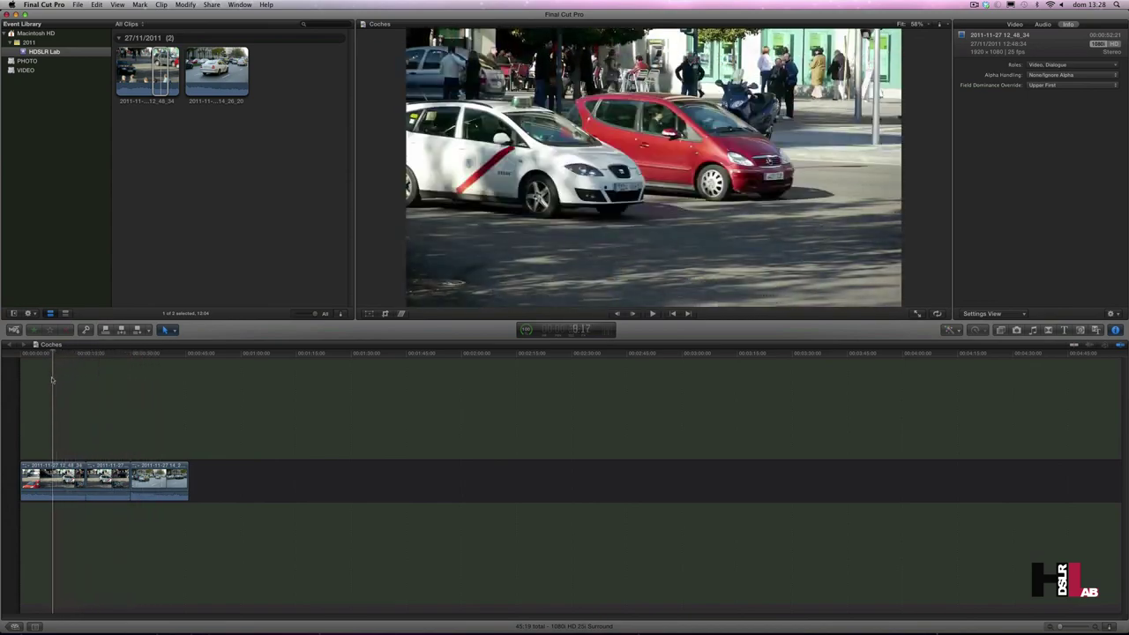
{"action": "left_click_drag", "start_coordinate": [128, 393], "coordinate": [105, 404]}
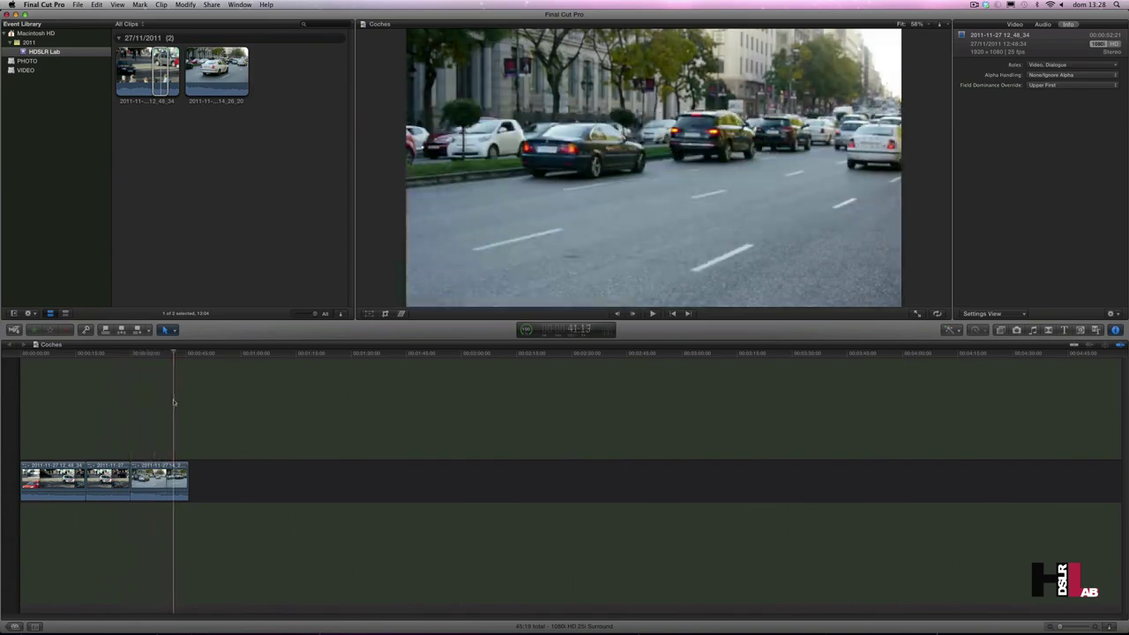